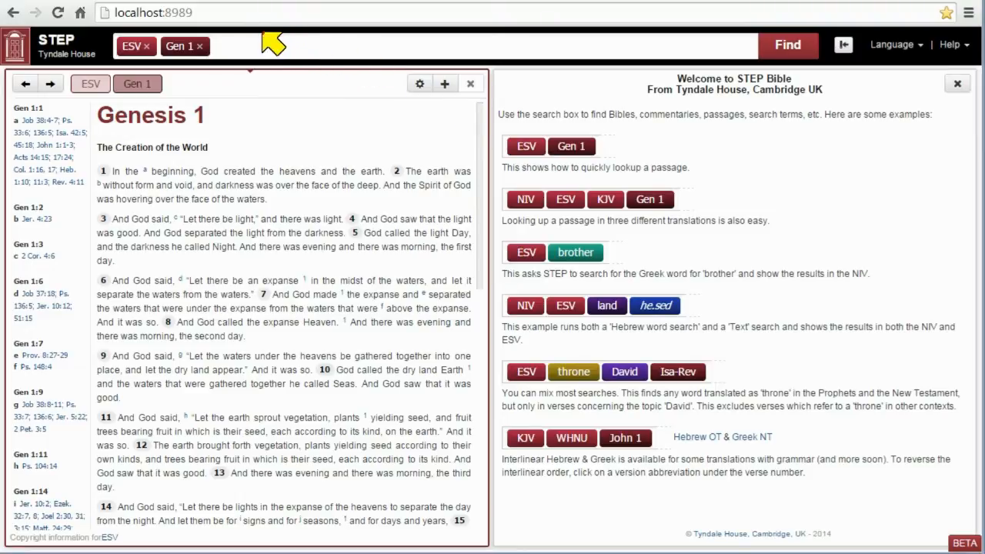
click(213, 15)
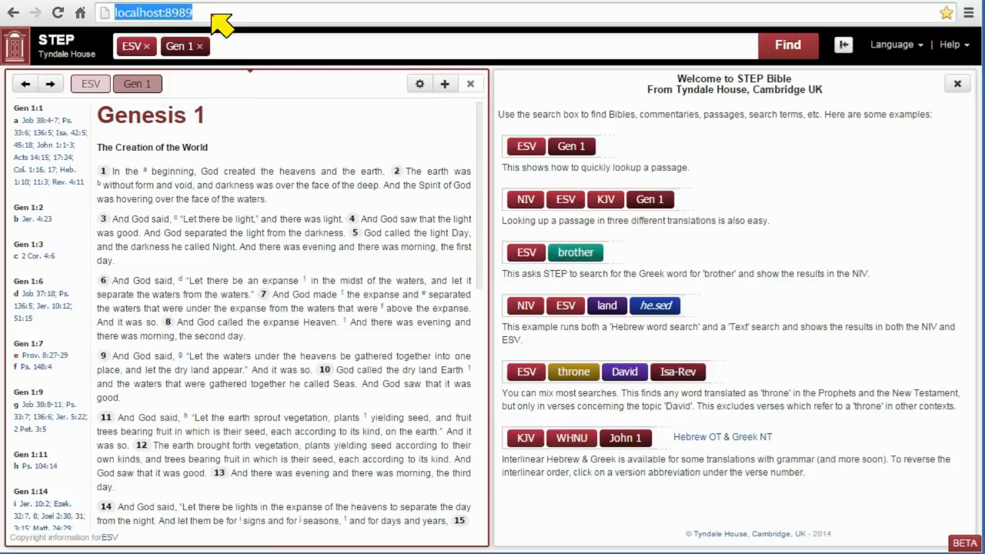
click(213, 16)
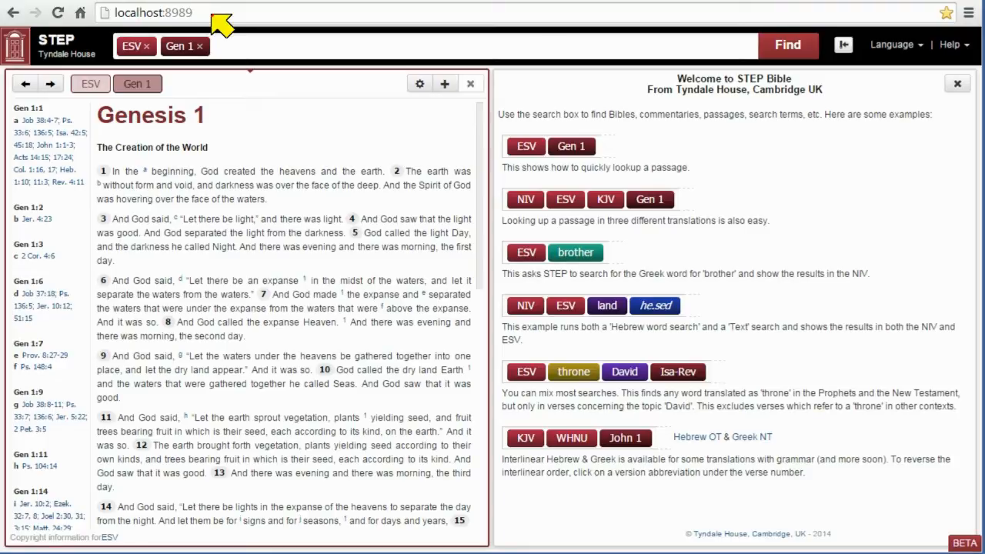
Step: Add the King James Version (KJV) to the Genesis 1 lookup alongside the ESV
click(224, 47)
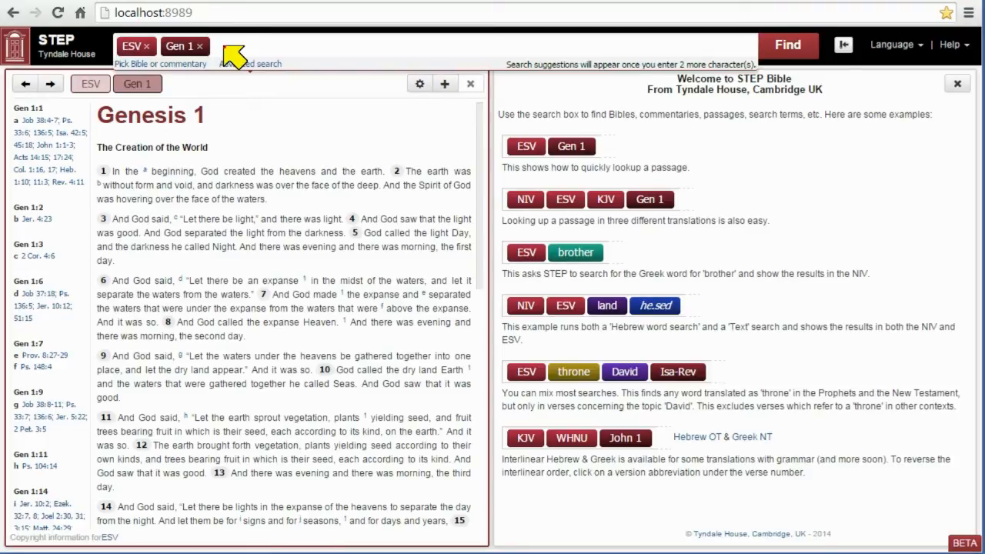
text(kjb)
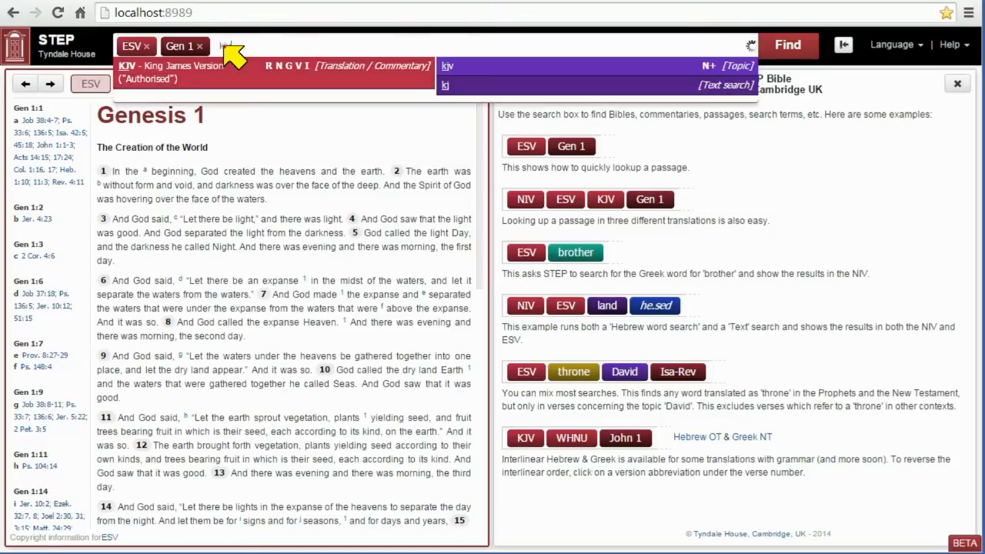
key(Return)
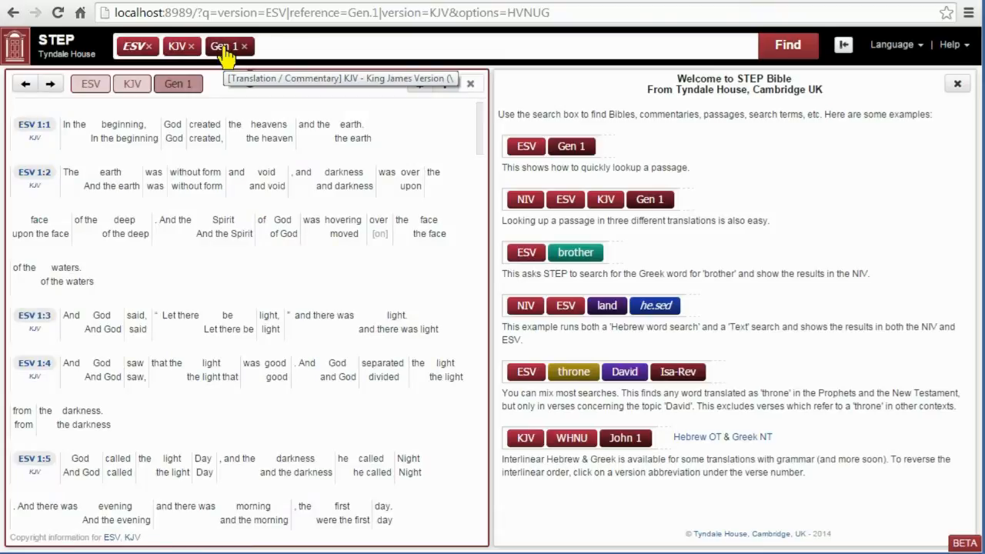
Step: Look up the vocabulary details of the word "face" at the end of "over the face" in Genesis 1:2
mouse_move(361, 147)
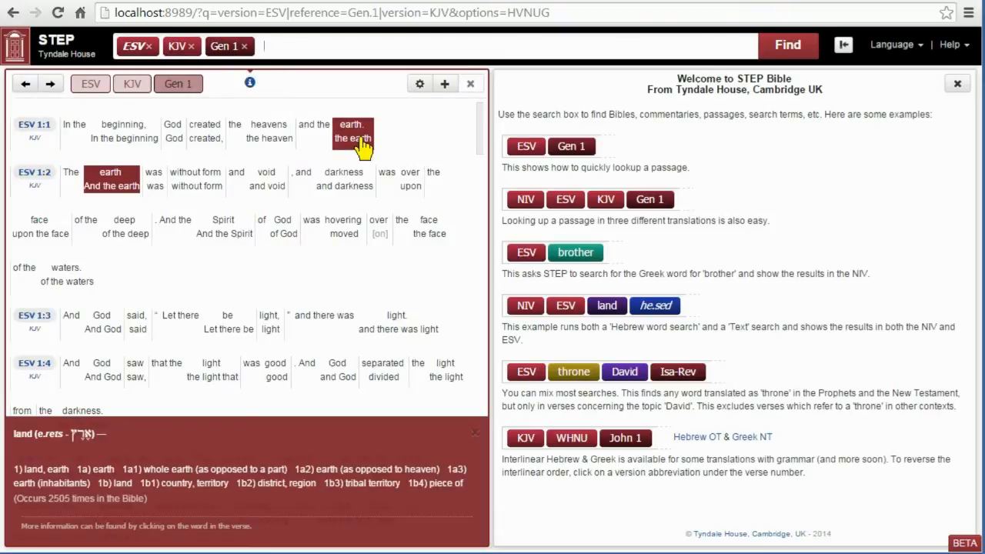
mouse_move(429, 241)
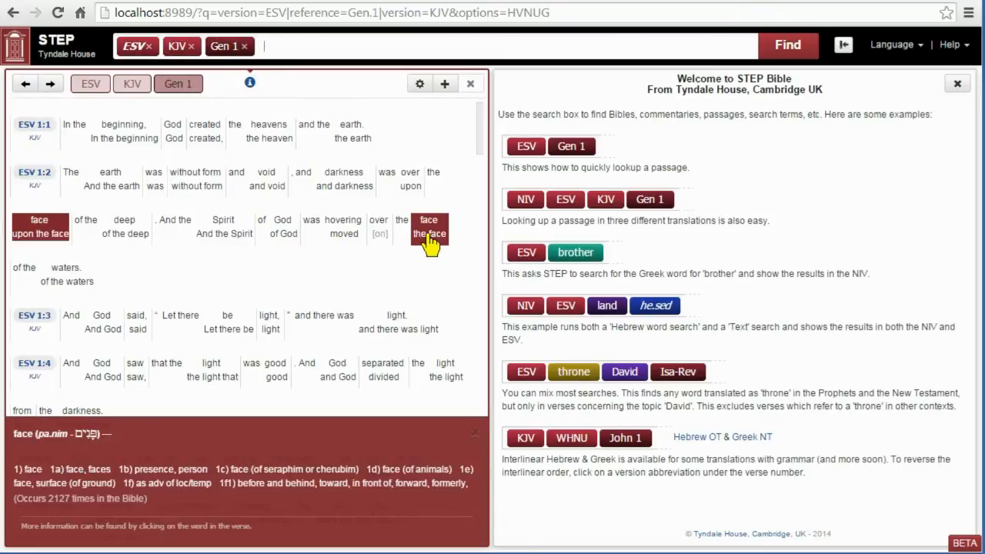
click(430, 241)
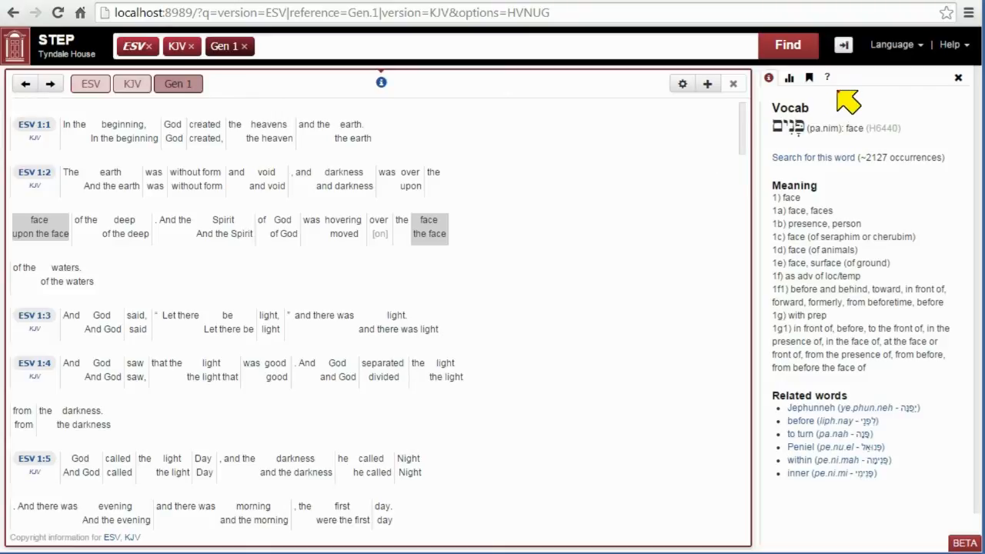
click(679, 13)
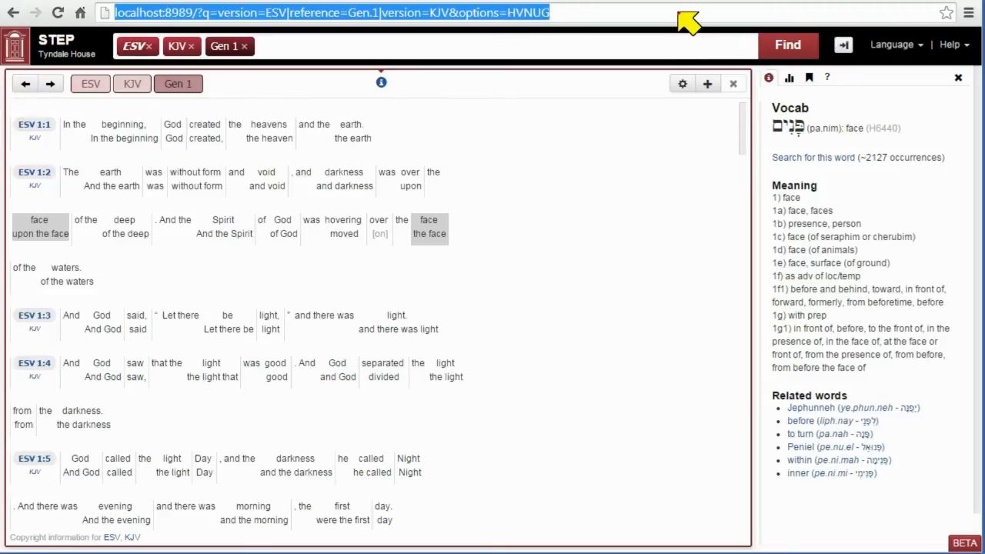
text(www.stepbible.com)
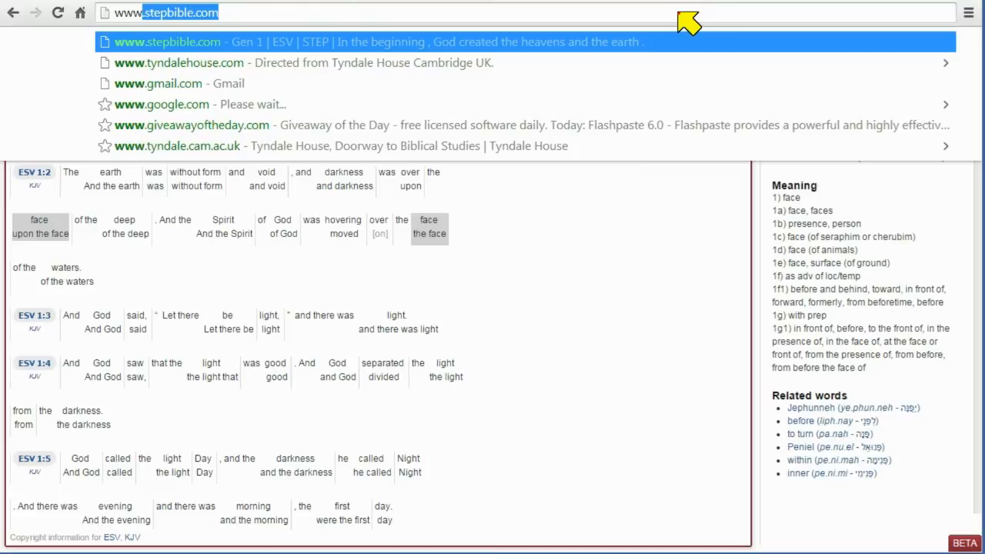
key(Right)
key(Return)
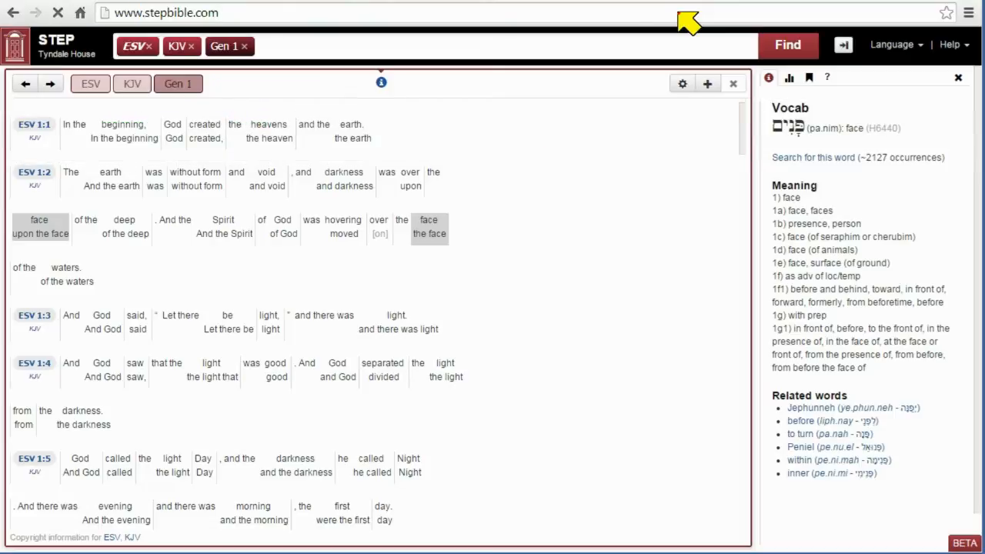
Step: Download STEP for Windows and save the installer as STEP (4).exe in the Downloads folder
click(951, 48)
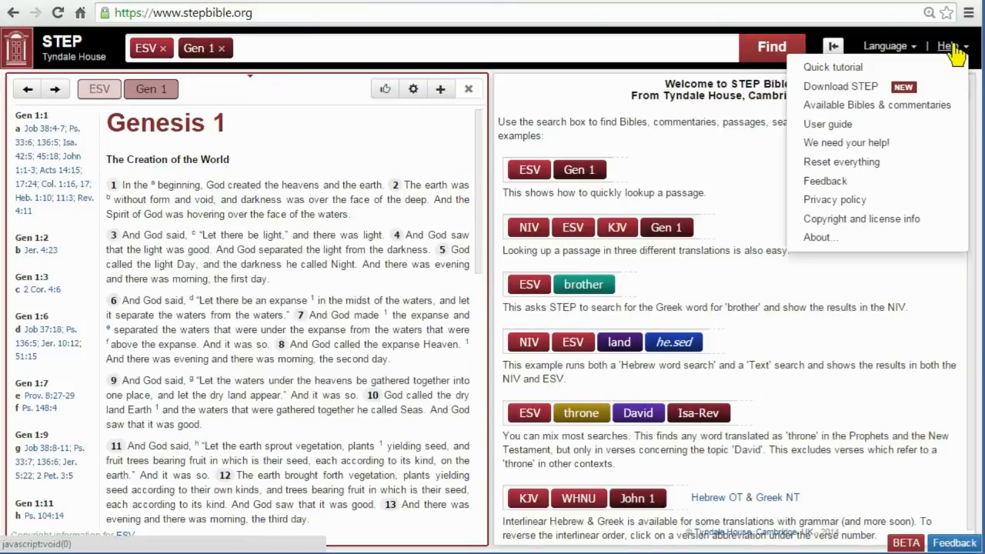
click(885, 85)
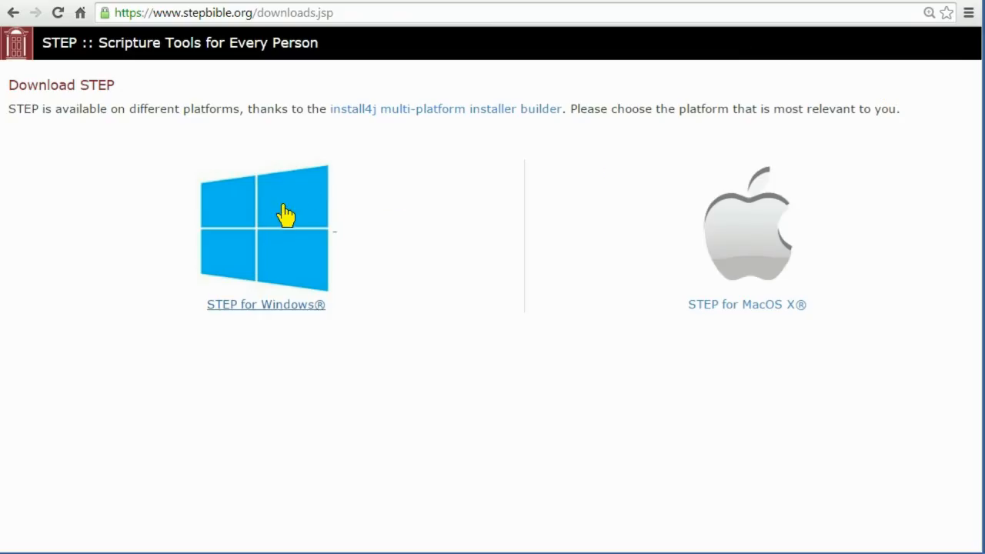
click(293, 216)
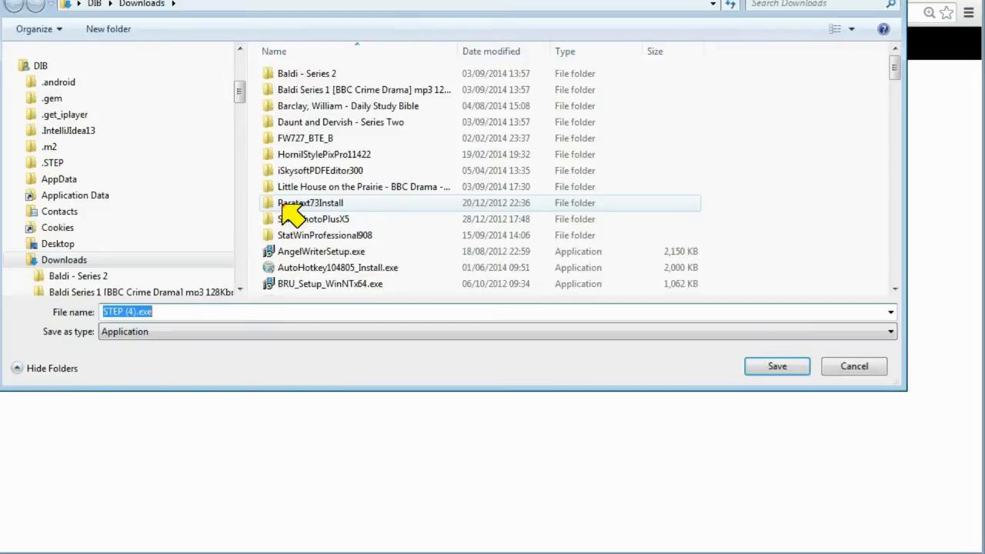
click(776, 370)
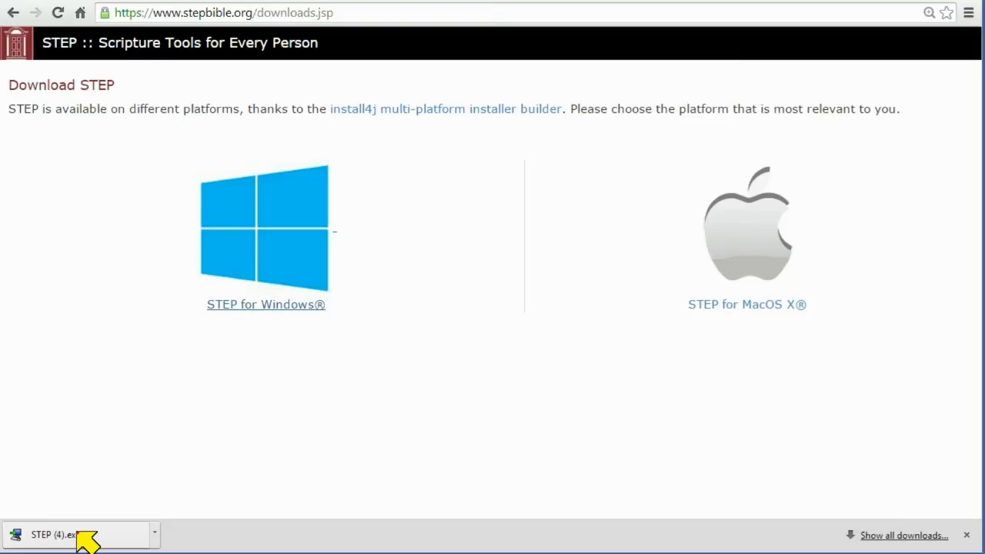
Step: Run the downloaded STEP (4).exe installer and finish the setup with STEP set to launch
click(103, 533)
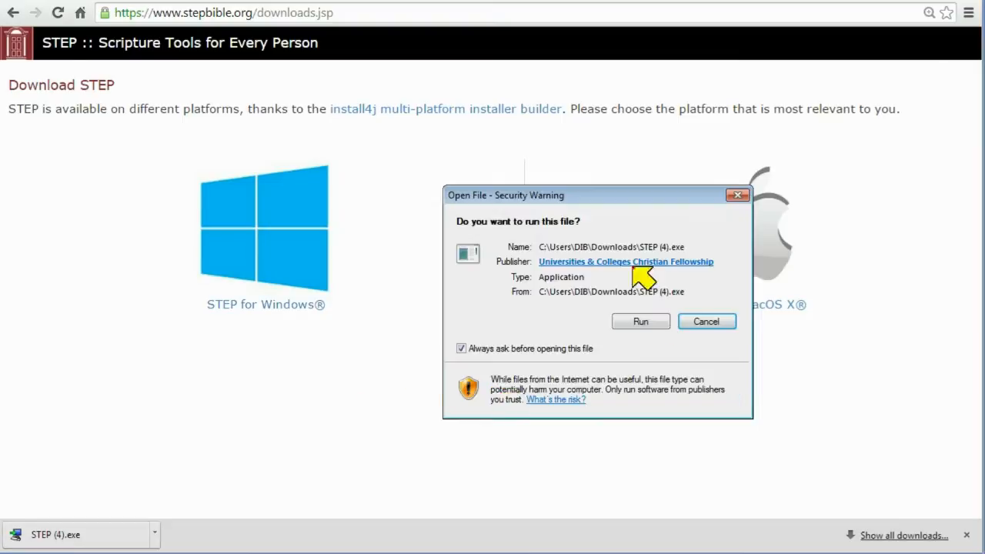
click(641, 320)
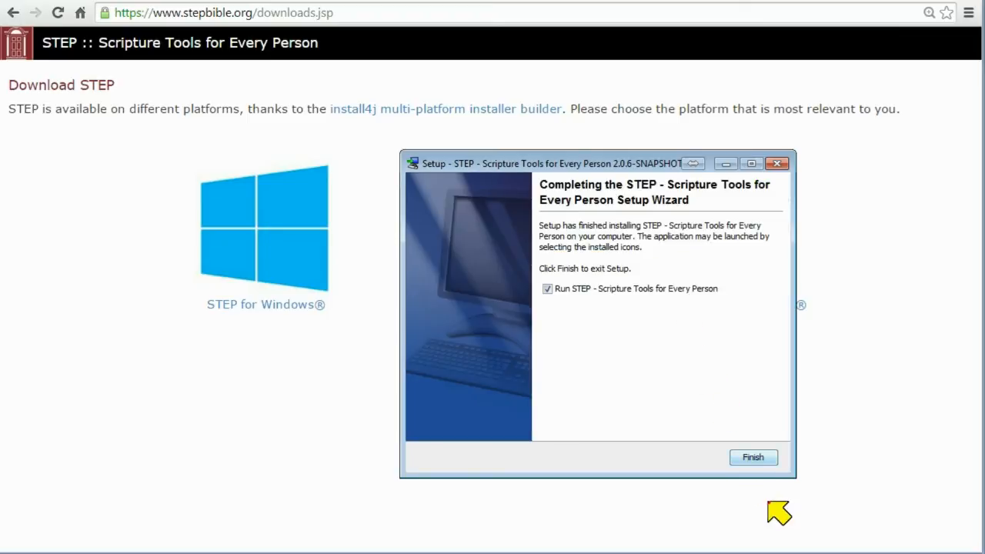
click(753, 459)
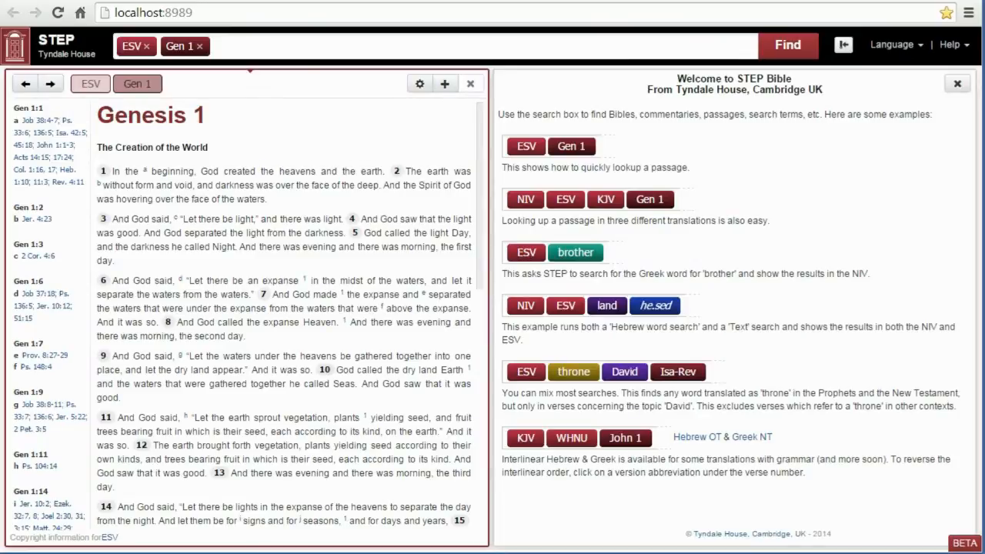
Step: Open the STEP configuration page for installing more Bibles
click(950, 51)
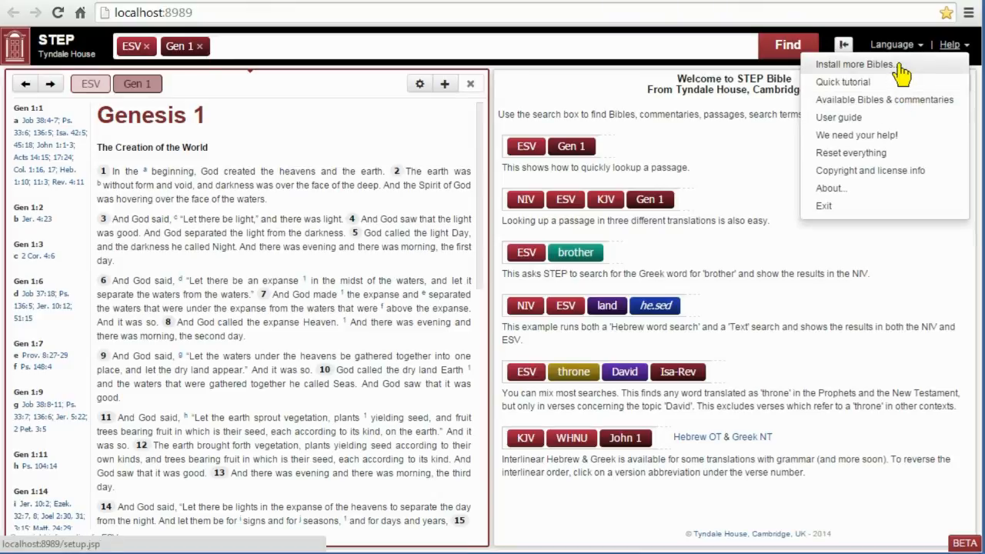
click(899, 67)
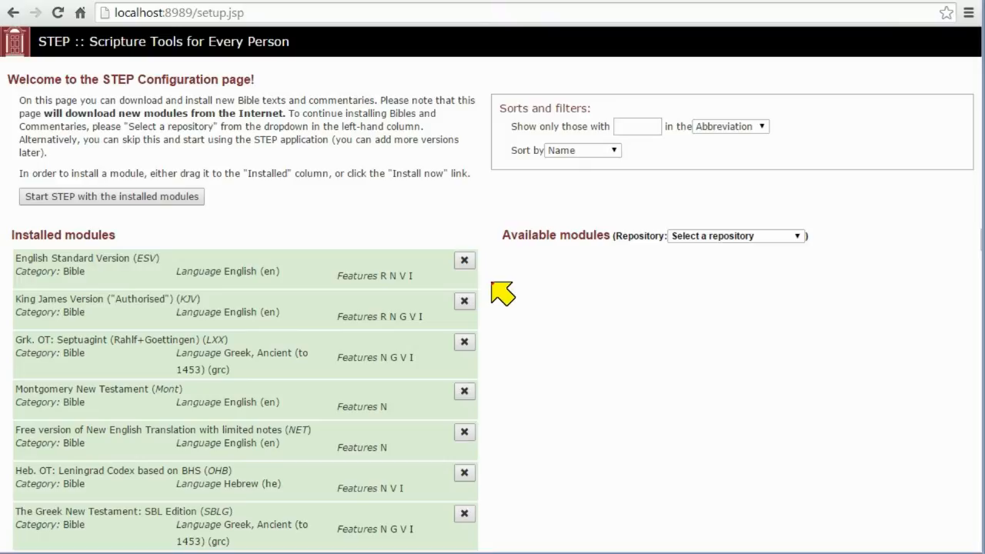
click(757, 236)
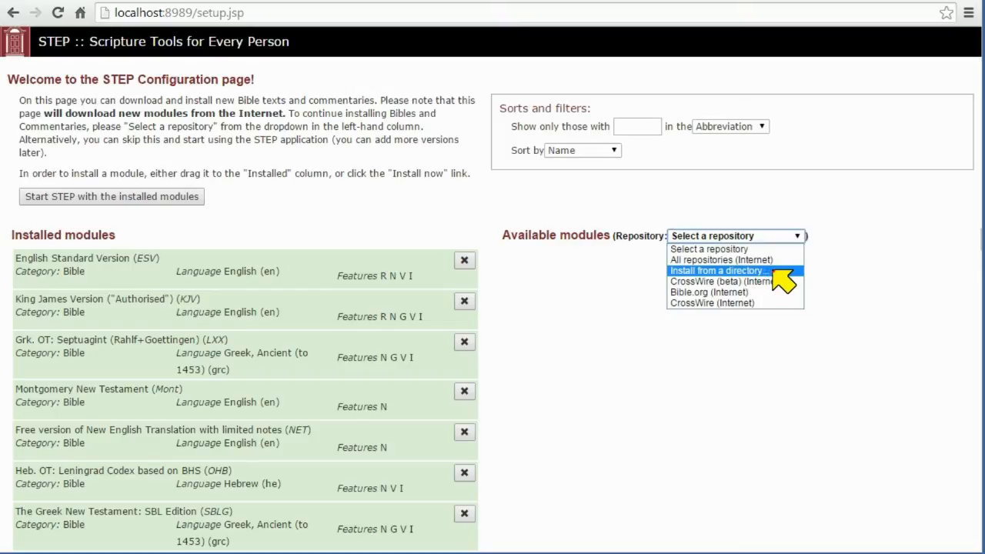
click(776, 271)
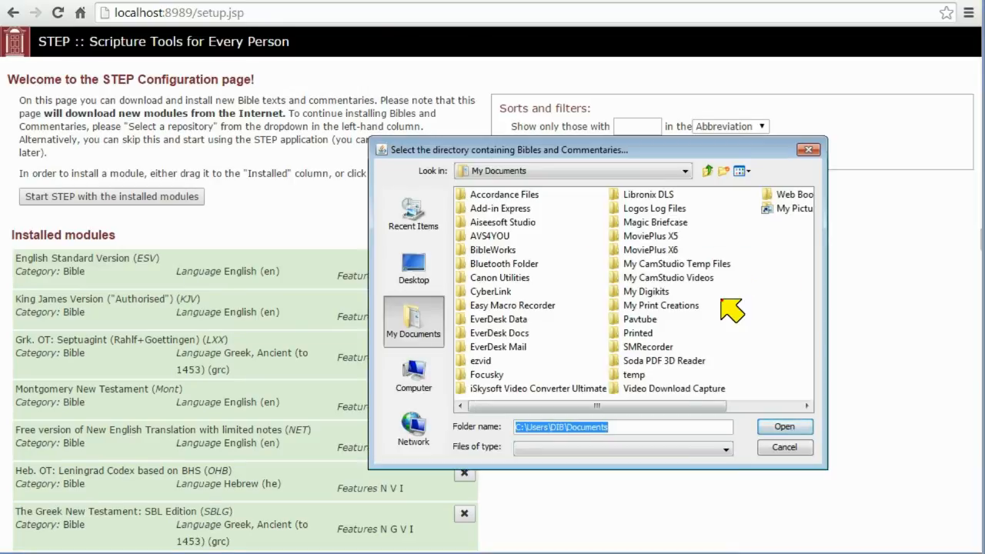
click(793, 448)
Step: Load the available modules from All repositories (Internet), allowing the internet access
click(782, 236)
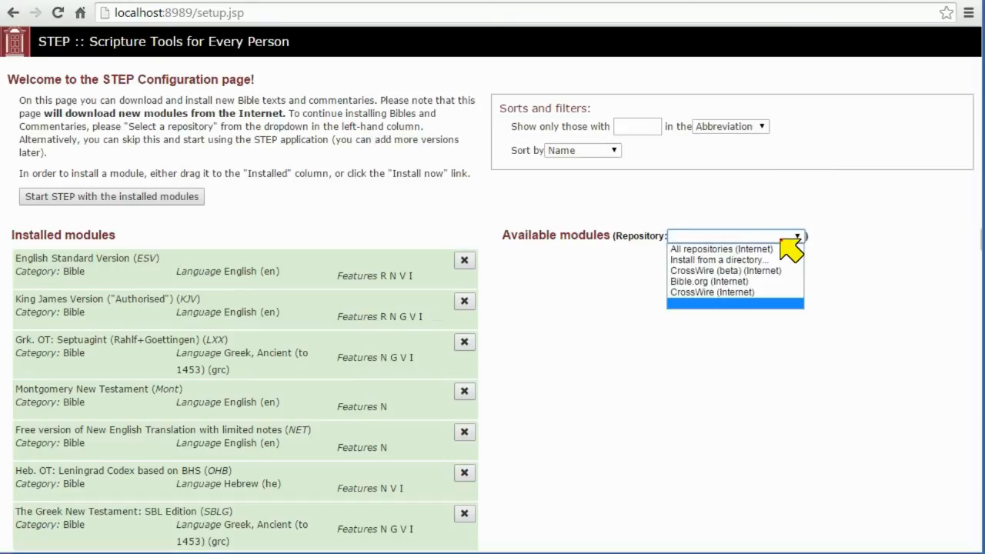
click(773, 249)
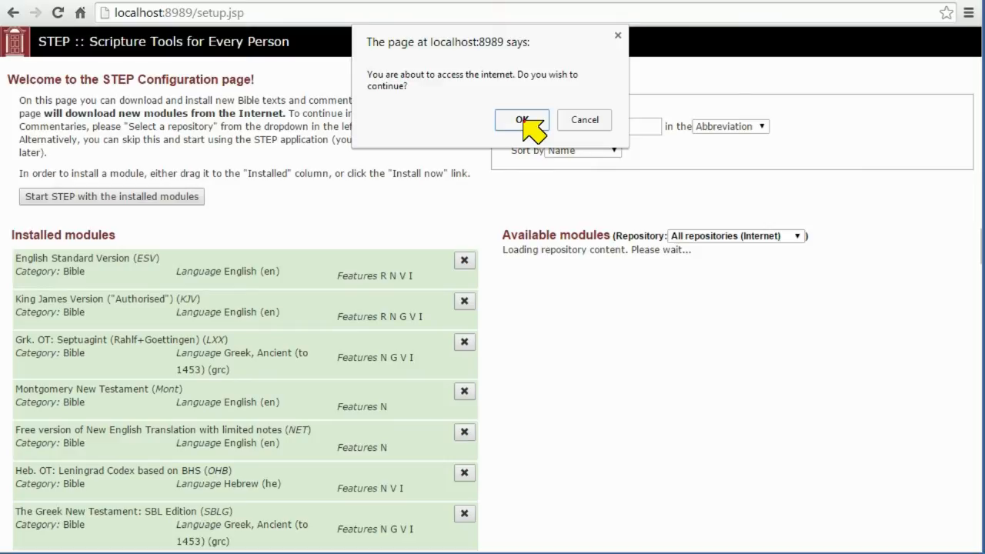
click(521, 120)
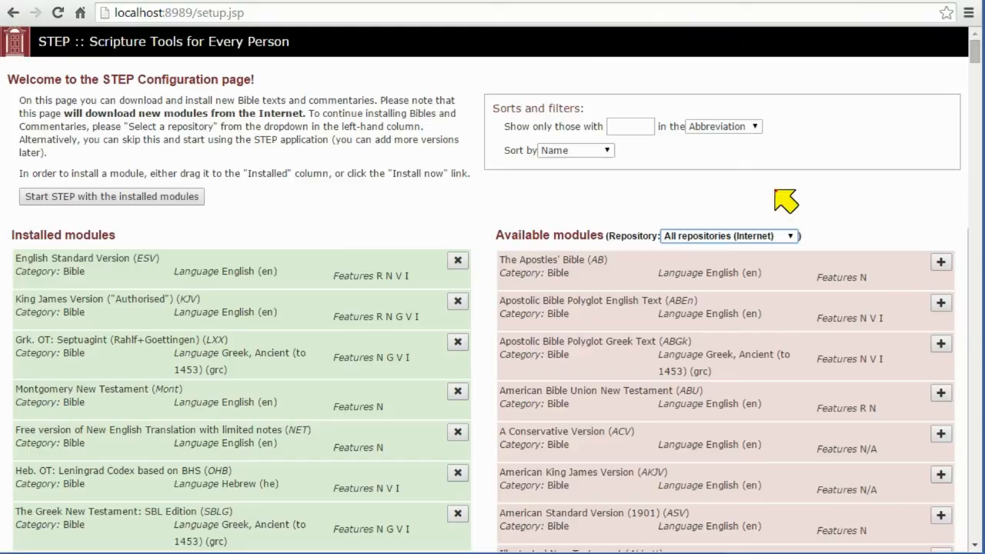
Step: Look through the other repository choices and the full list of modules available from all repositories
click(764, 236)
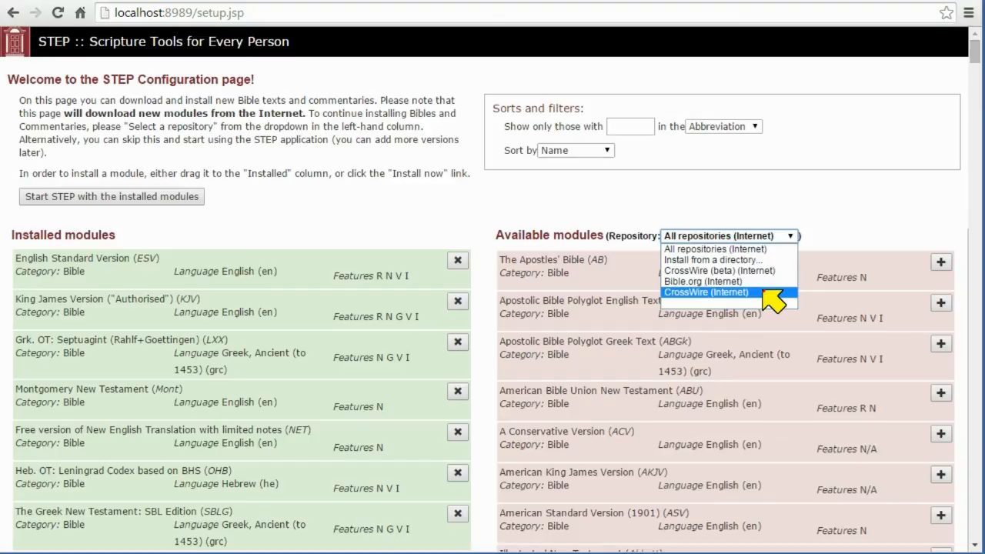
click(872, 217)
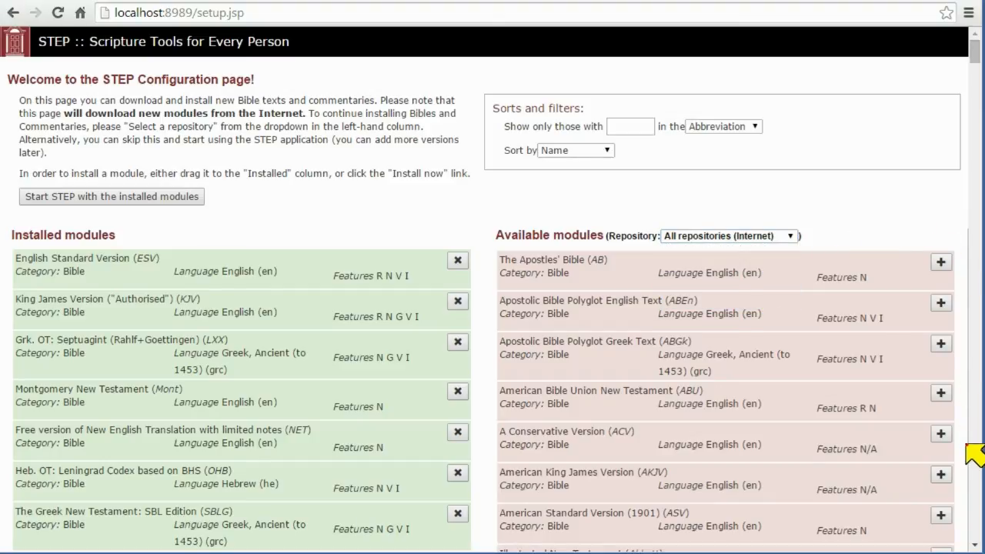
scroll(973, 456, down, 20)
scroll(978, 456, down, 15)
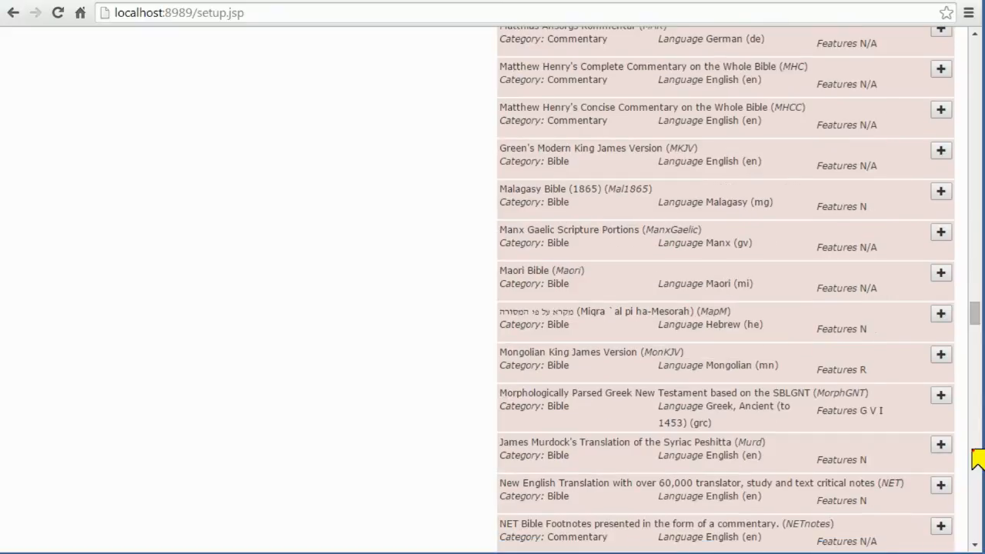
scroll(977, 455, down, 20)
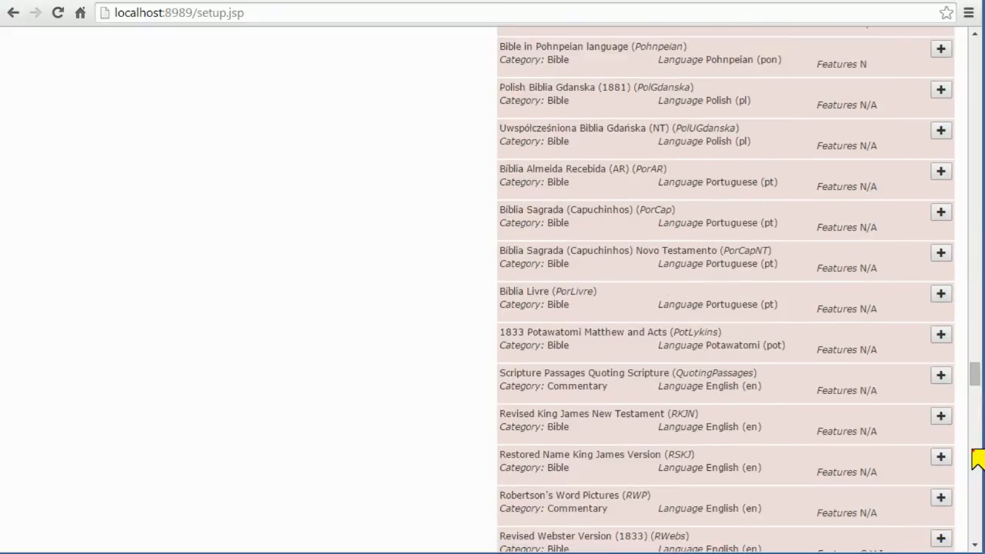
scroll(977, 459, down, 12)
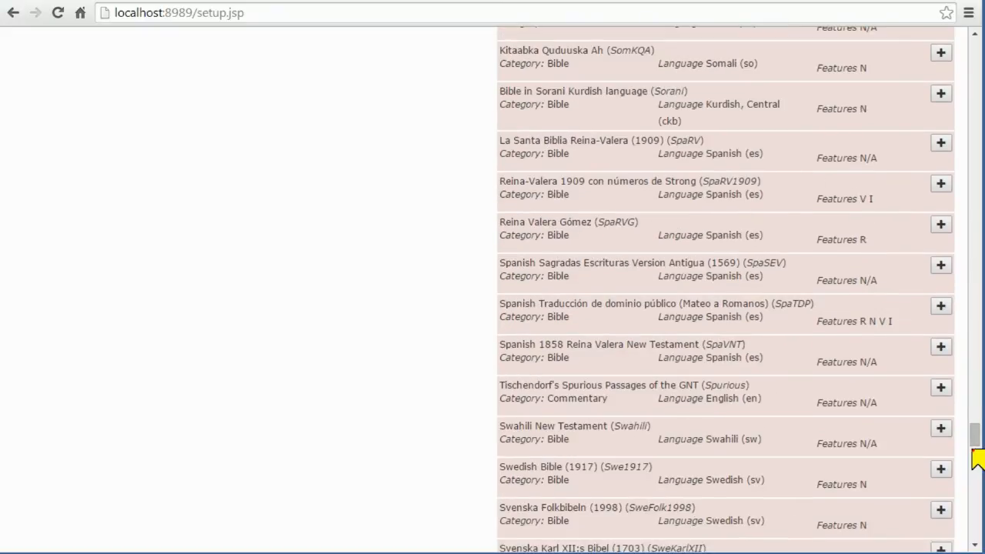
scroll(977, 460, up, 20)
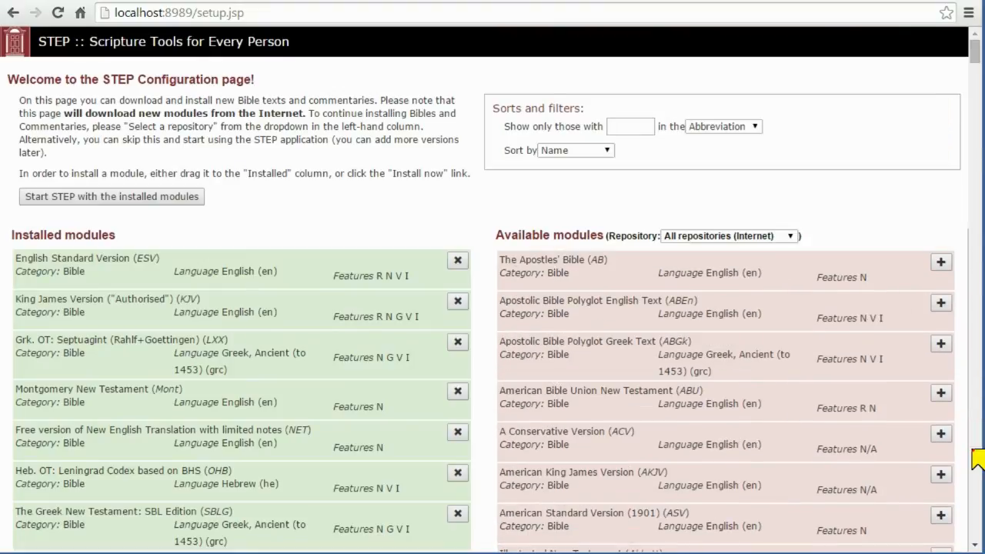
Step: Filter the modules by Language with "Spanis" and install La Santa Biblia Reina-Valera (1909) (SpaRV)
click(715, 127)
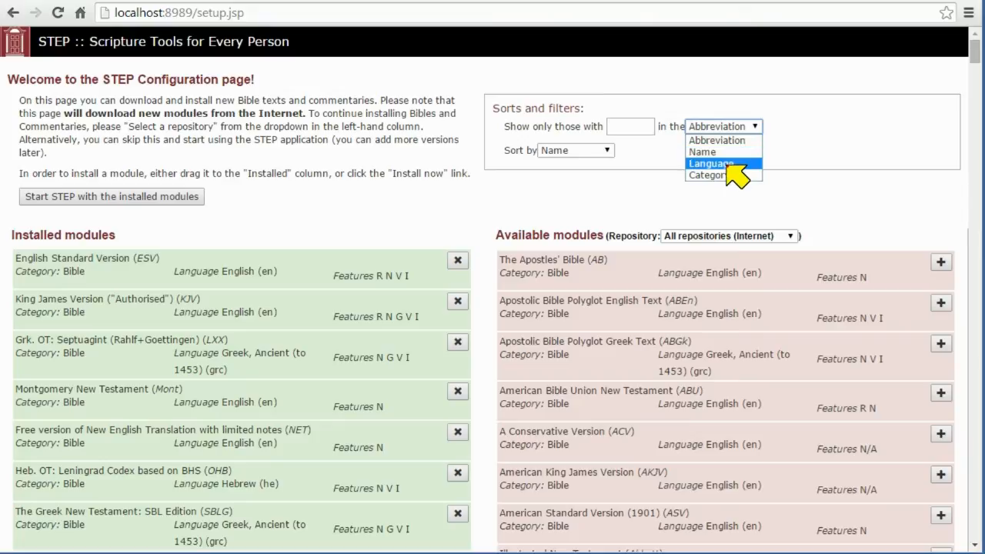
click(727, 163)
click(632, 123)
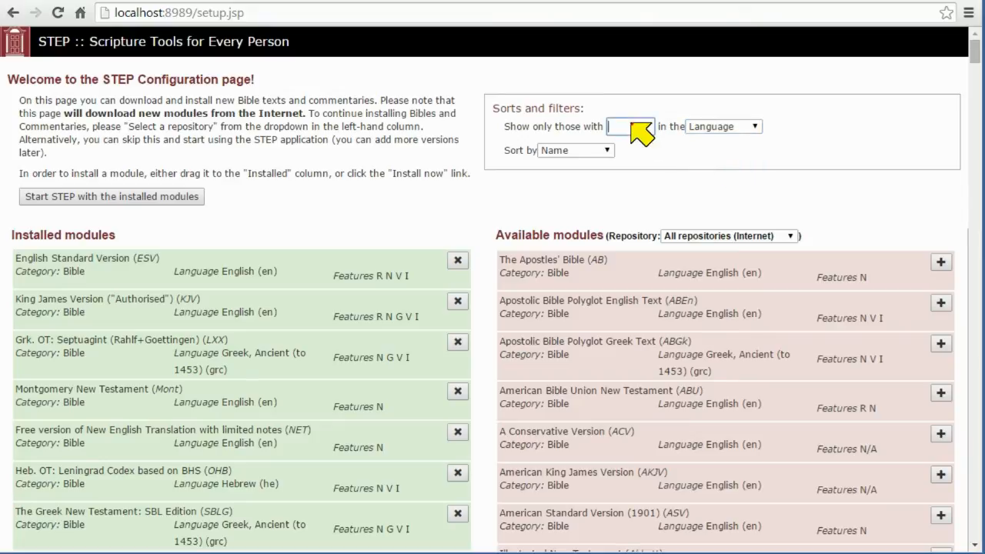
text(Spanis)
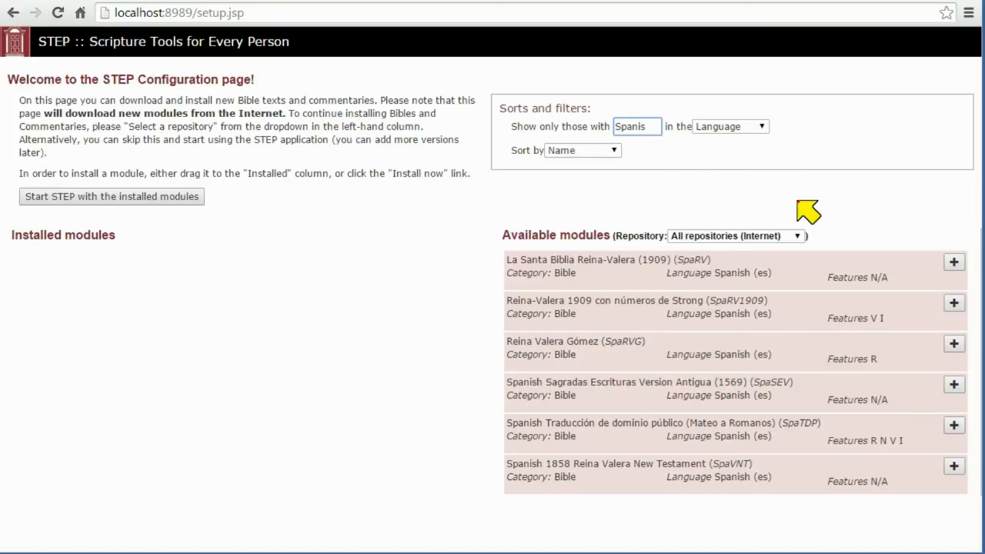
click(954, 265)
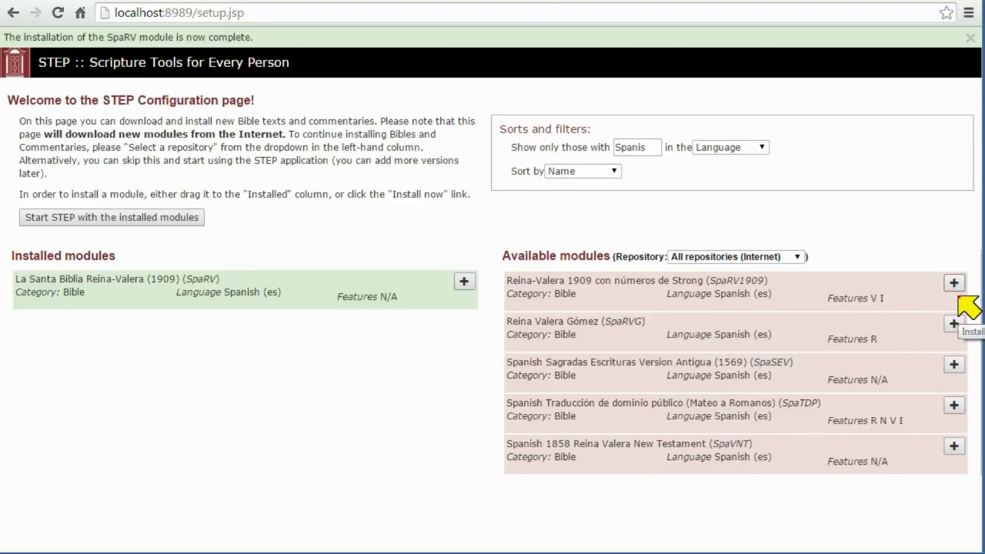
Step: Install Reina-Valera 1909 con números de Strong (SpaRV1909) and clear the Language filter to browse all available modules
click(955, 285)
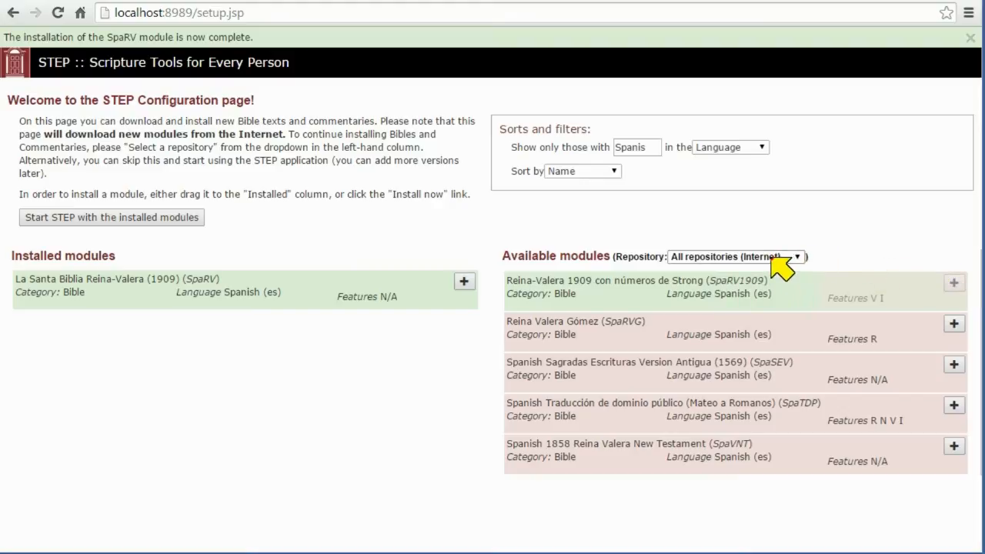
click(647, 142)
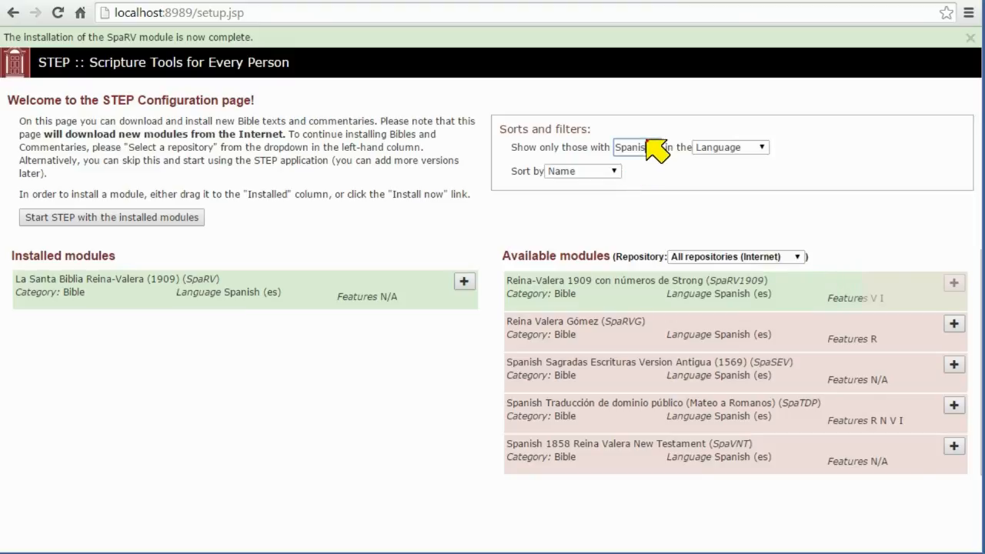
key(BackSpace)
key(BackSpace)
key(BackSpace)
key(BackSpace)
key(BackSpace)
key(BackSpace)
key(BackSpace)
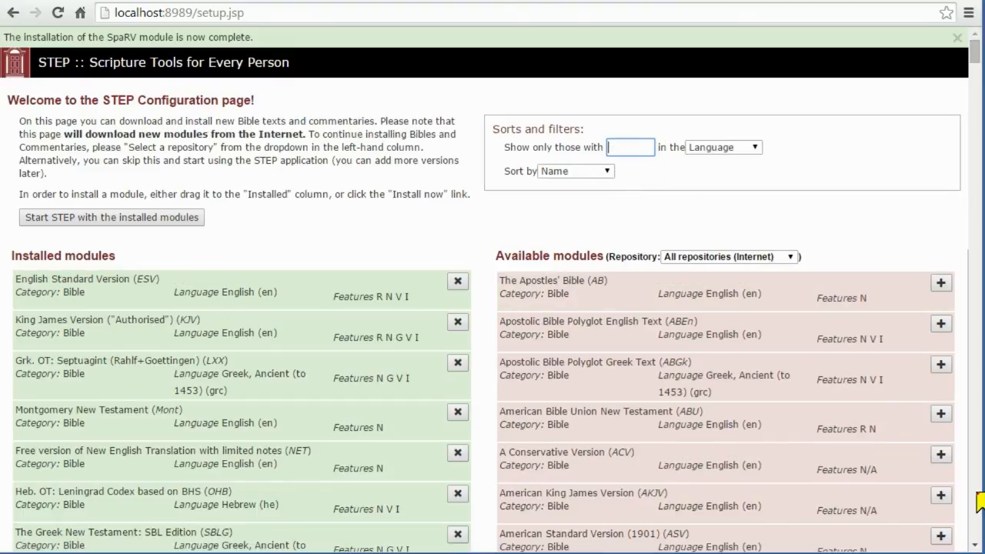
scroll(981, 502, down, 10)
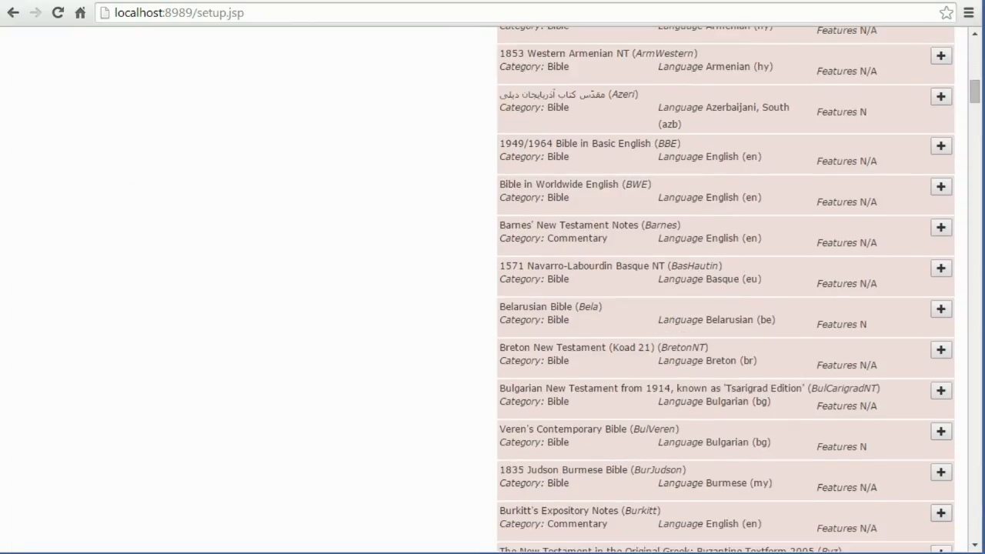
click(977, 65)
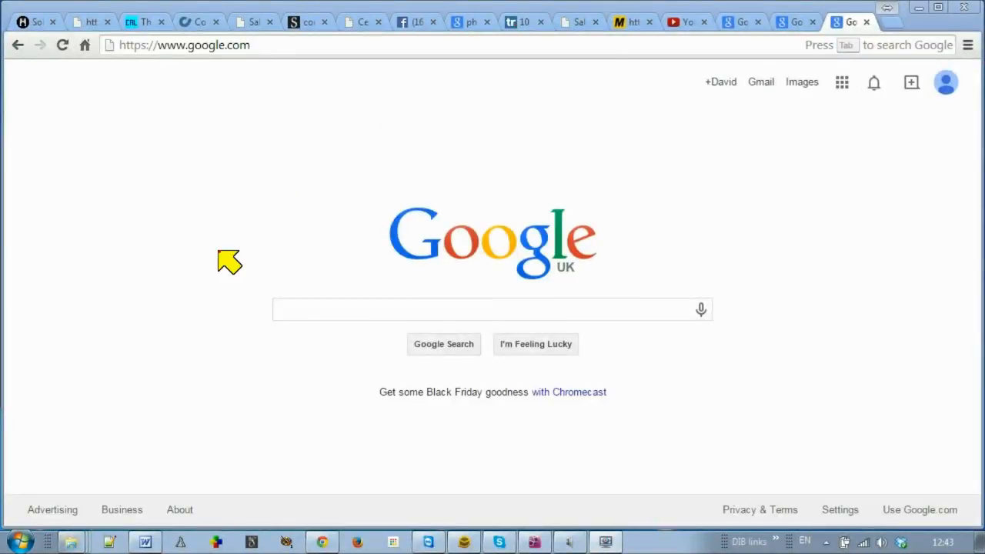
Step: Search the installed Windows programs for "step" and launch the STEP application
click(34, 544)
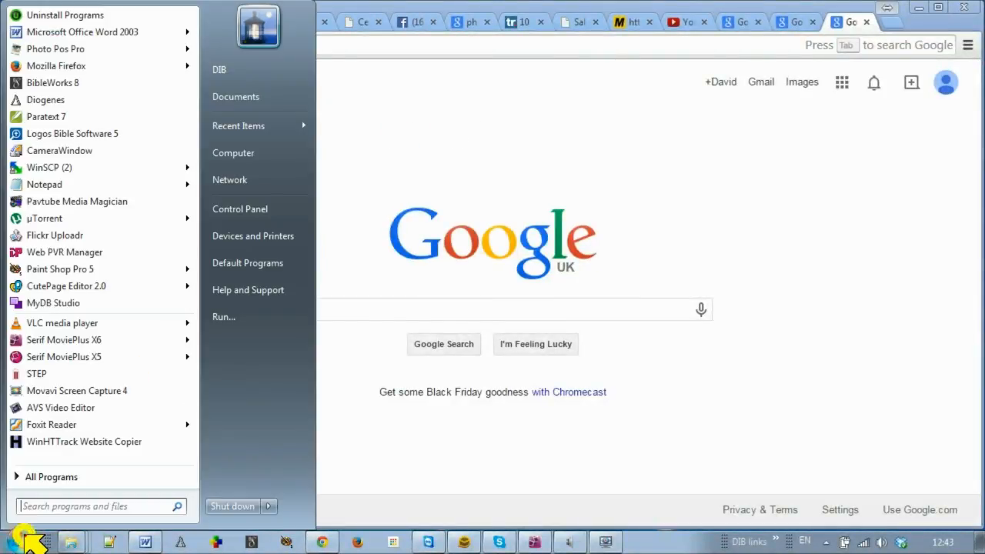
text(step)
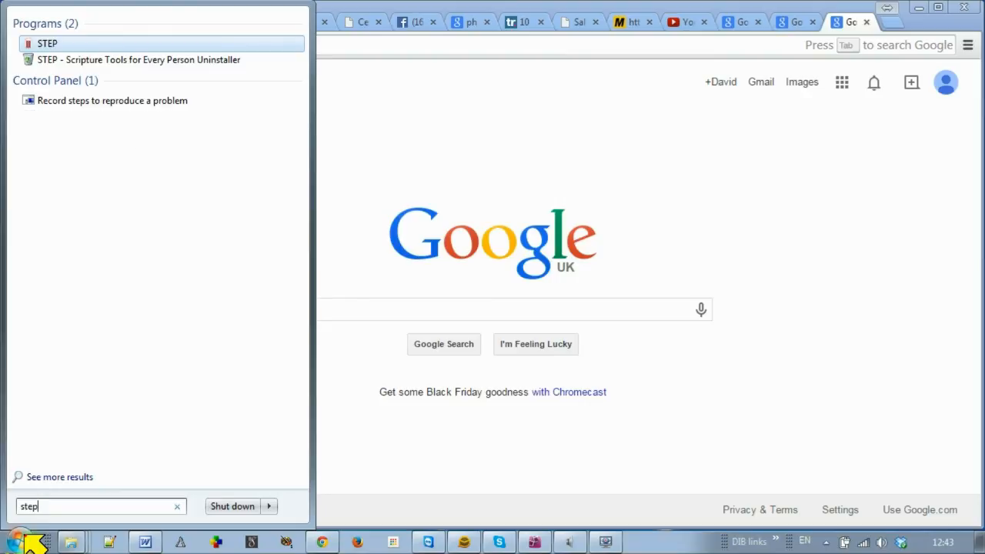
key(Return)
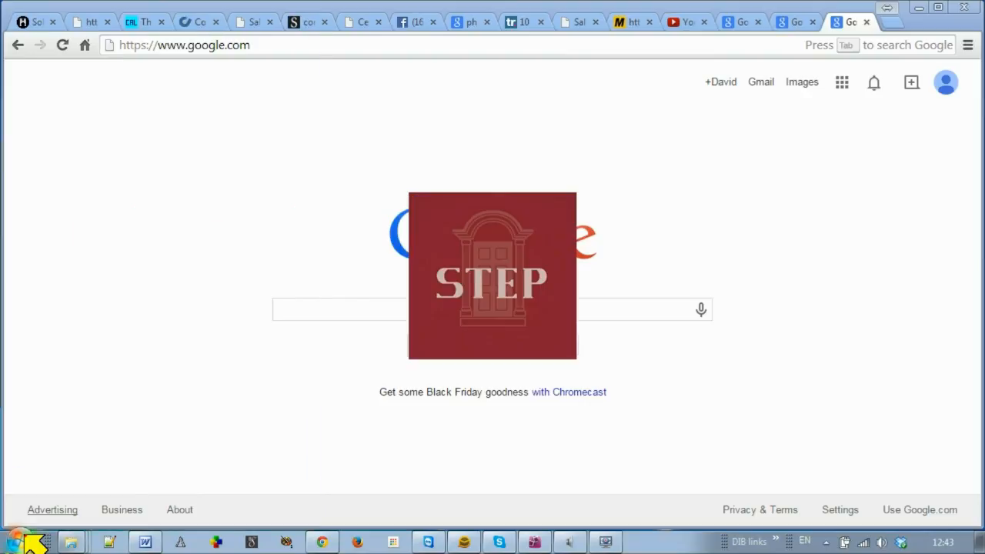